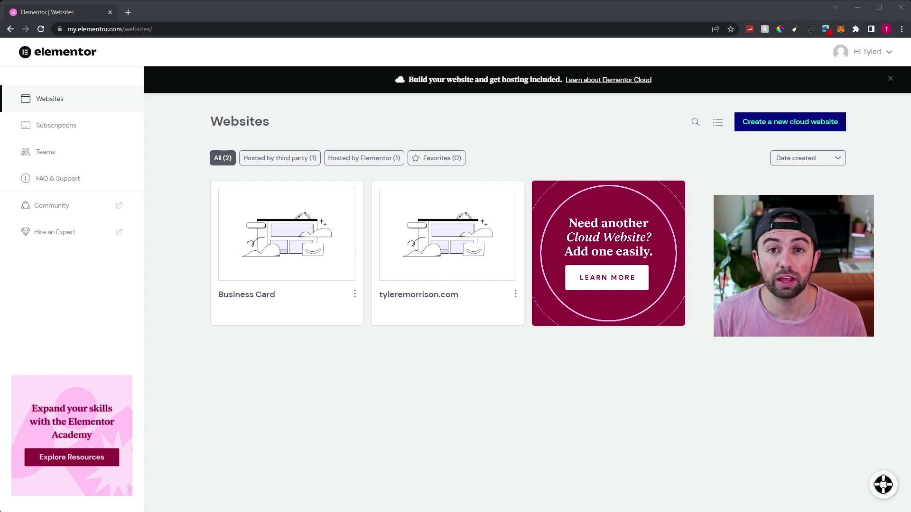
# Open the Business Card site's management page and review its title and elementor.cloud address.
pyautogui.moveTo(293, 247)
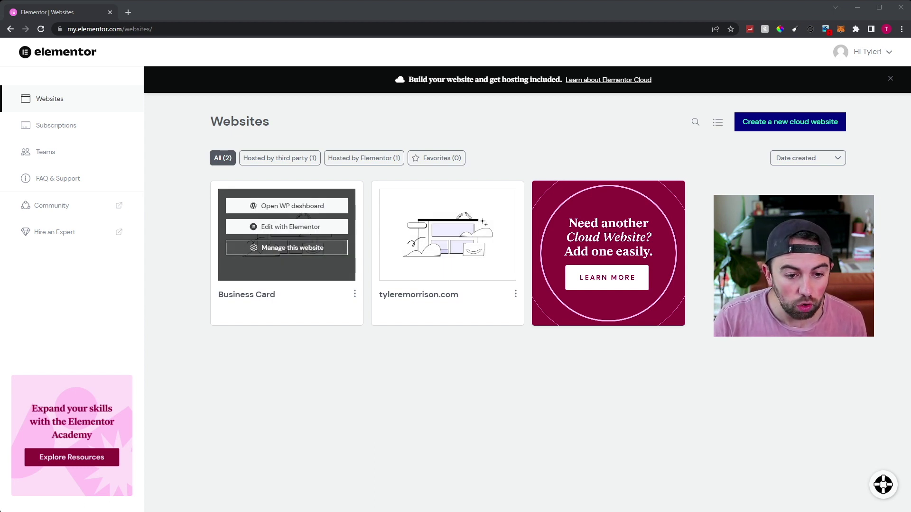
pyautogui.click(293, 248)
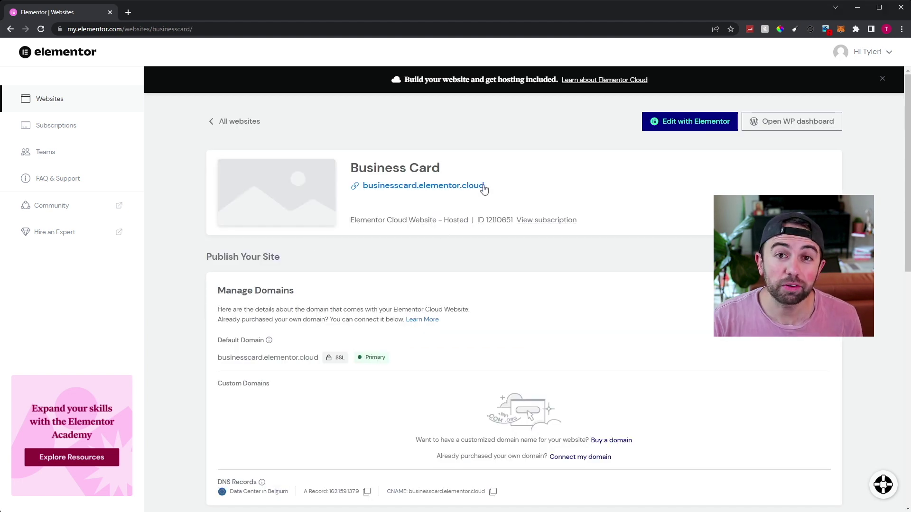
pyautogui.moveTo(473, 167); pyautogui.dragTo(350, 169)
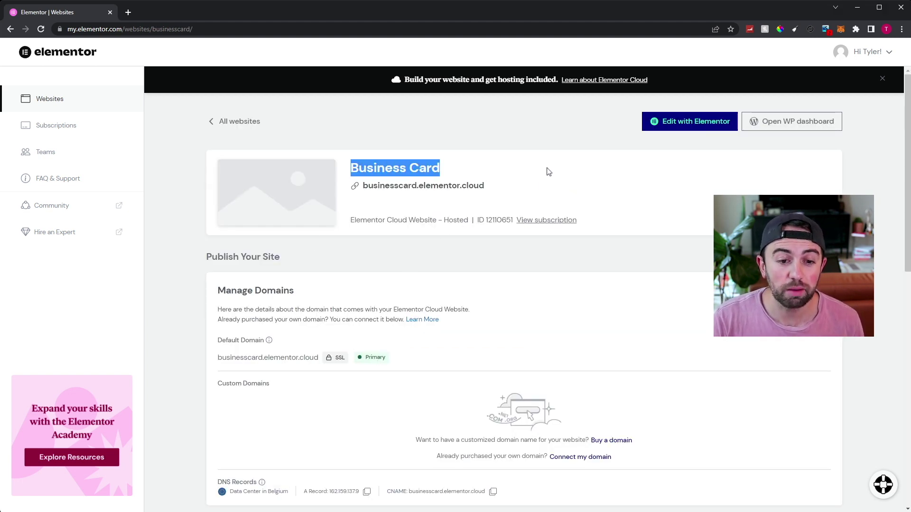
pyautogui.moveTo(545, 190); pyautogui.dragTo(363, 186)
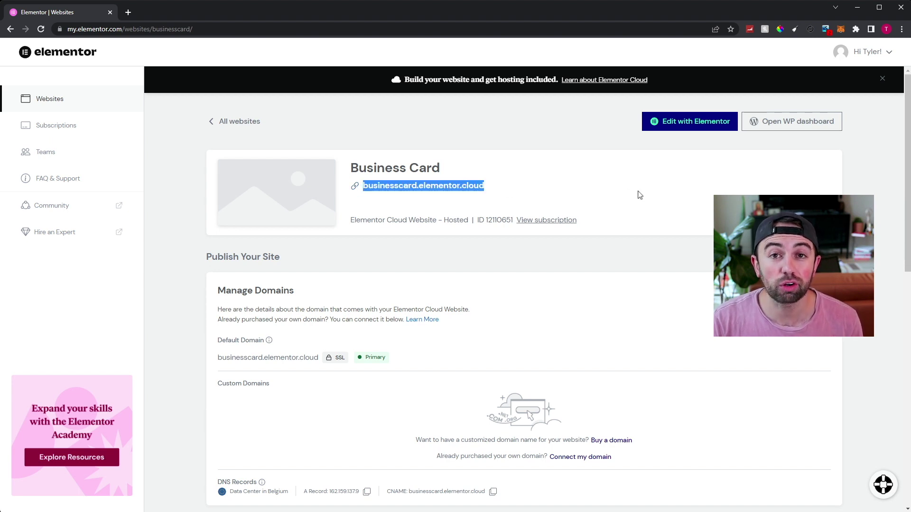
pyautogui.click(501, 195)
# Review the default domain and its SSL status, then start connecting a custom domain.
pyautogui.scroll(-3, 509, 181)
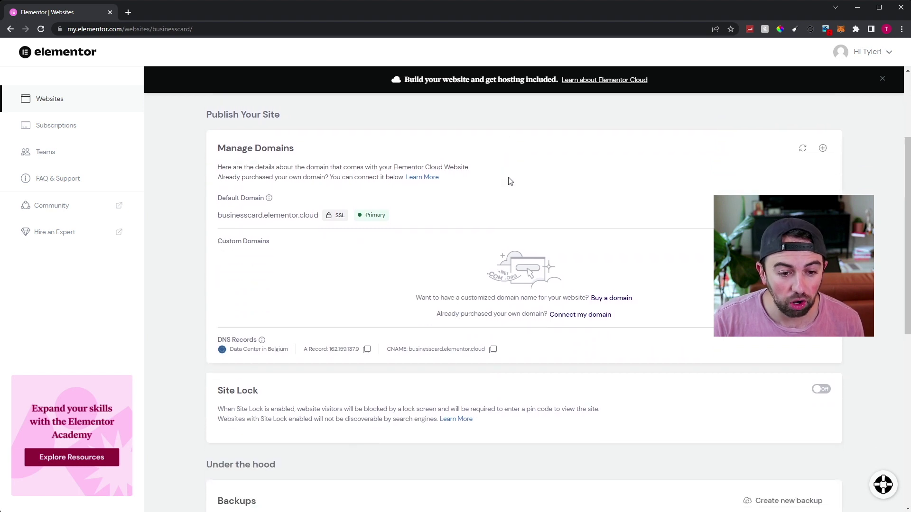
pyautogui.moveTo(215, 216); pyautogui.dragTo(343, 215)
pyautogui.doubleClick(339, 215)
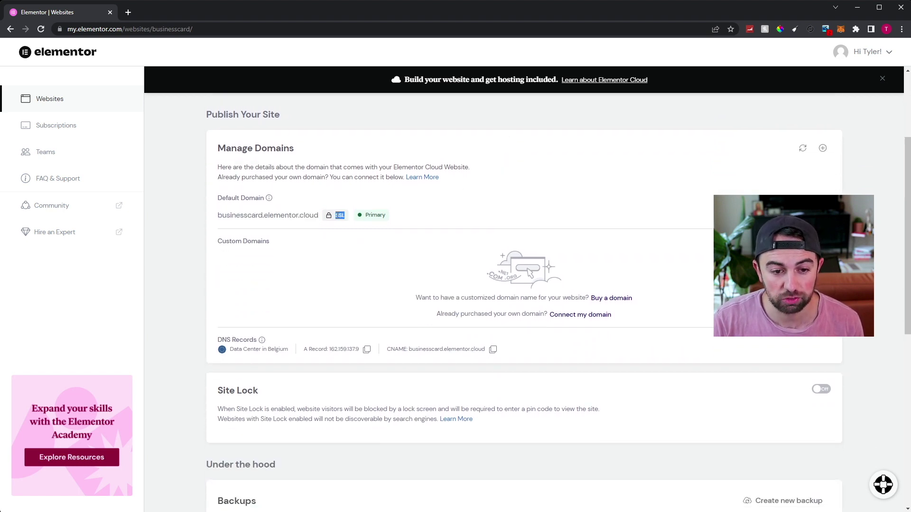
pyautogui.click(447, 212)
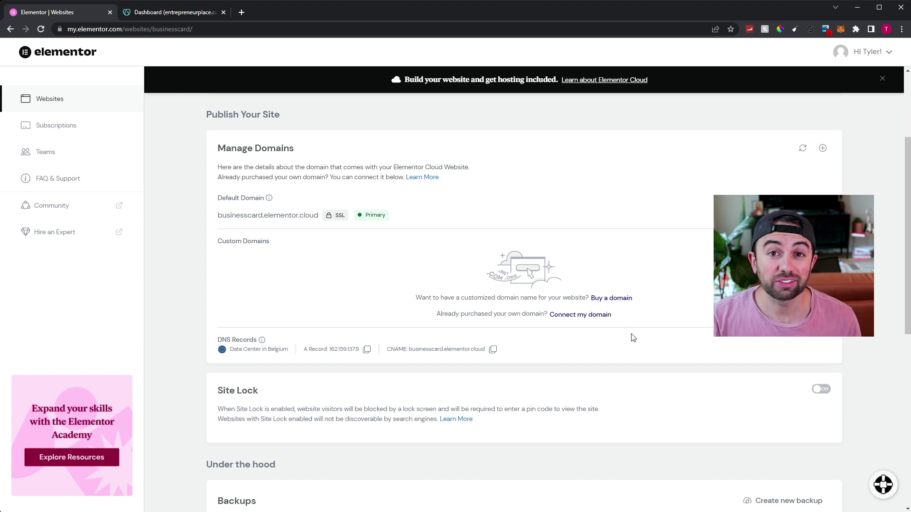
pyautogui.click(578, 316)
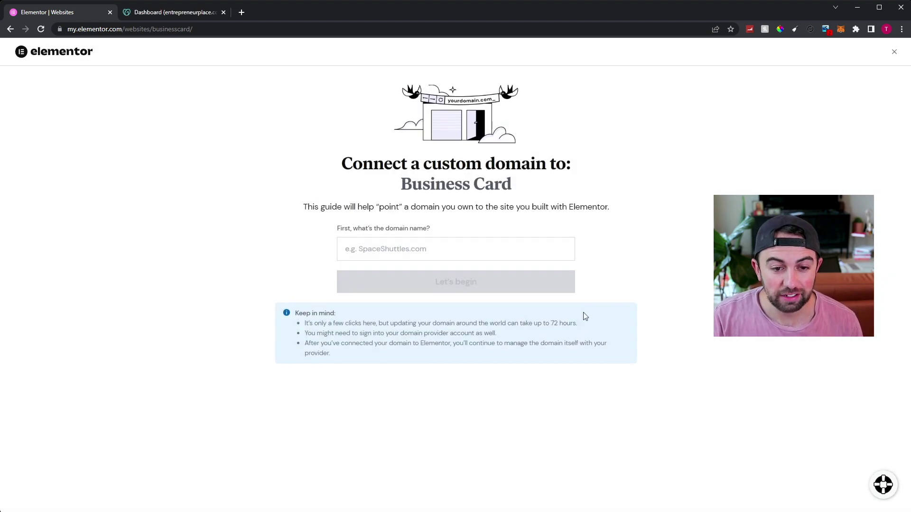
# Paste entrepreneurplace.com as the domain, keep www connected, and begin the connection guide.
pyautogui.click(387, 249)
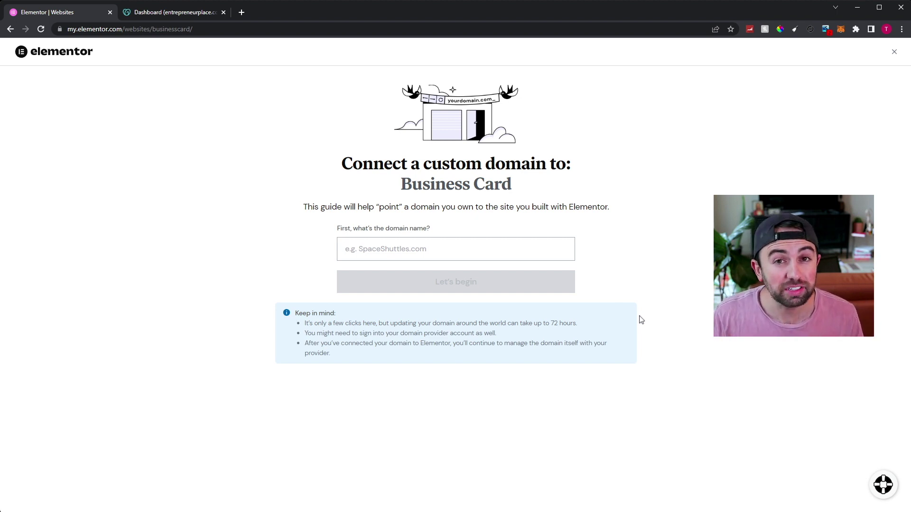
pyautogui.click(428, 248)
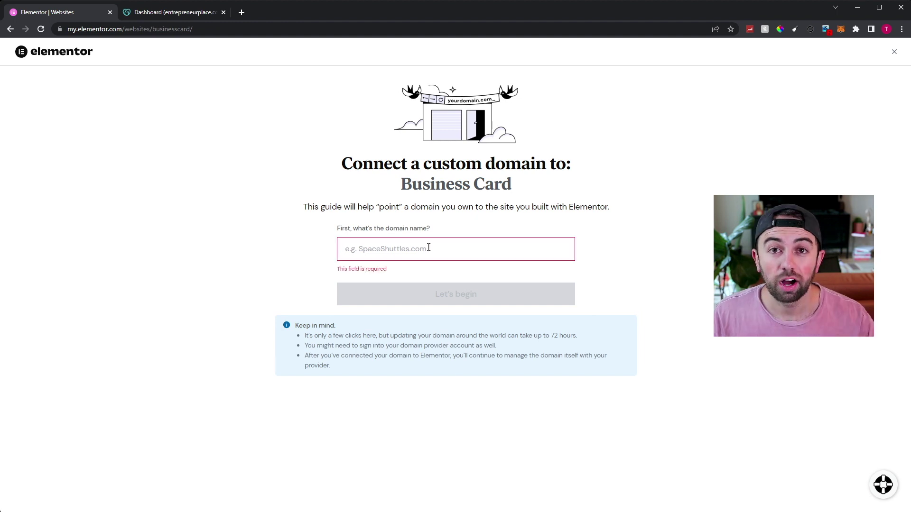
pyautogui.write('entrepreneurplace.com')
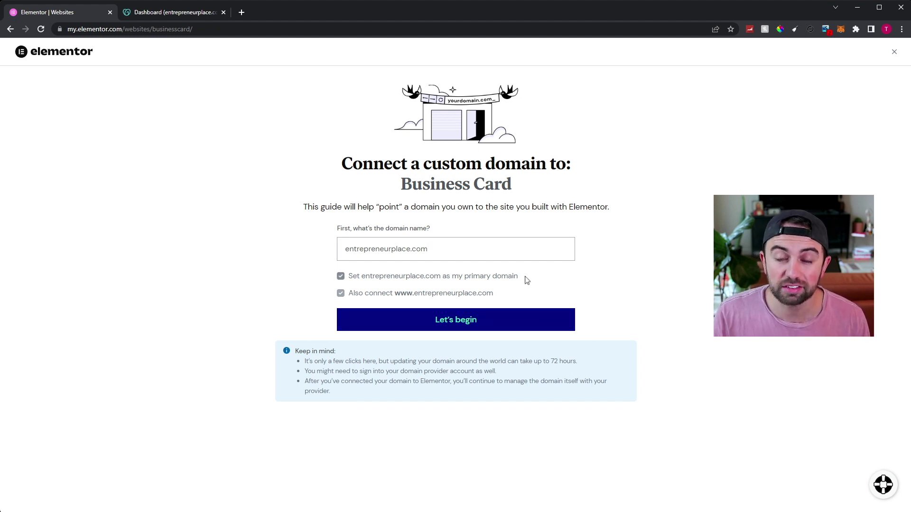
pyautogui.click(493, 322)
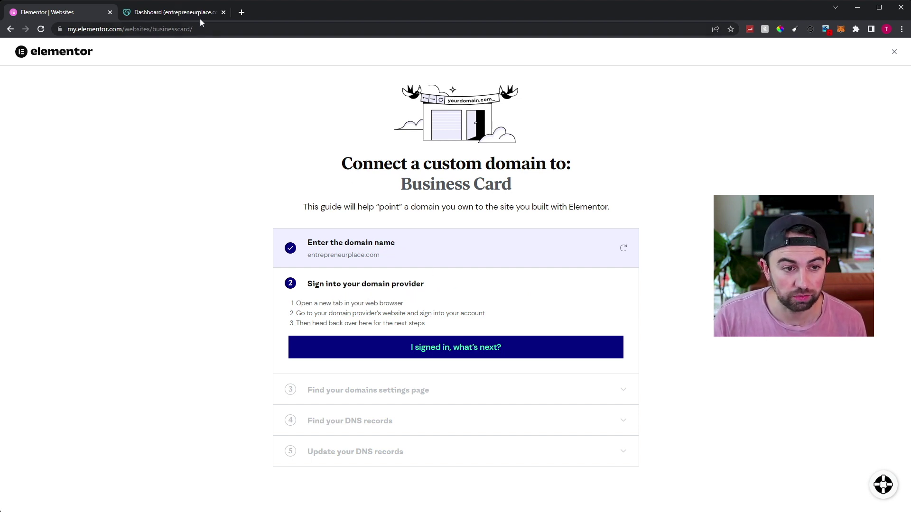
# Confirm in the guide that you are signed in to GoDaddy after checking its dashboard.
pyautogui.click(188, 13)
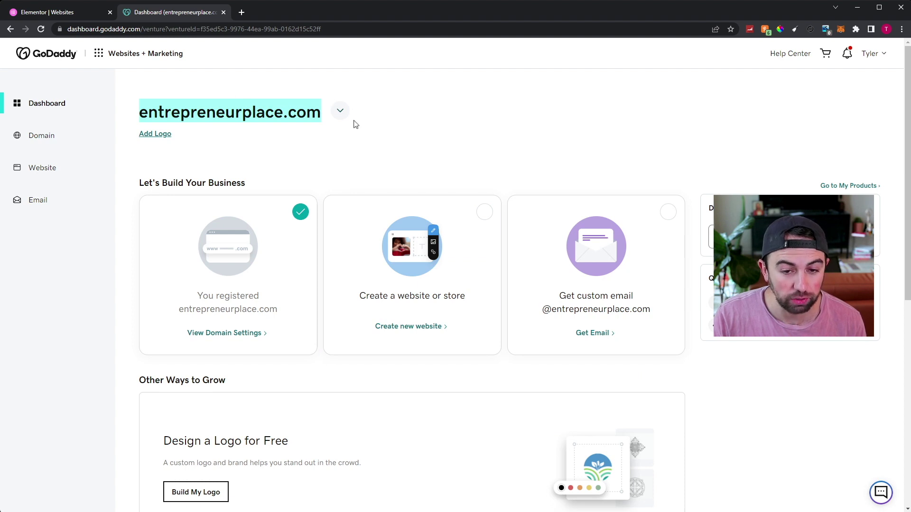
pyautogui.click(72, 13)
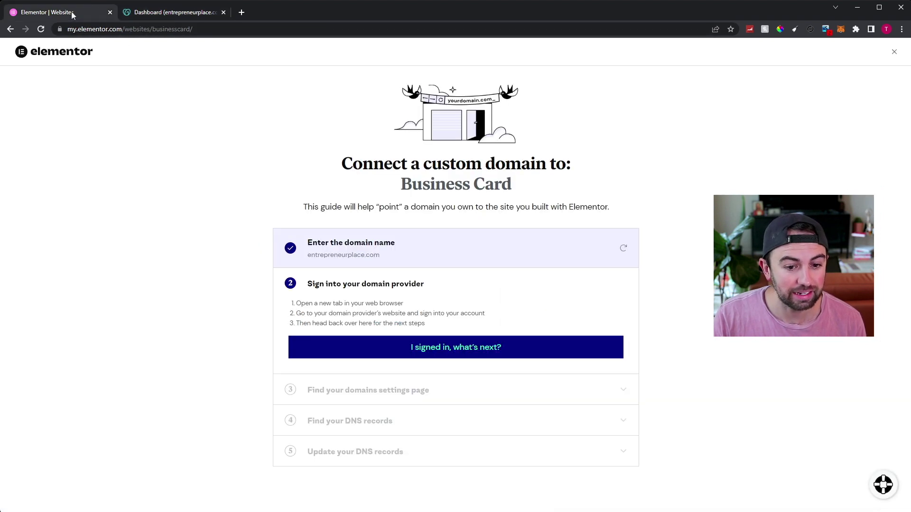
pyautogui.click(474, 349)
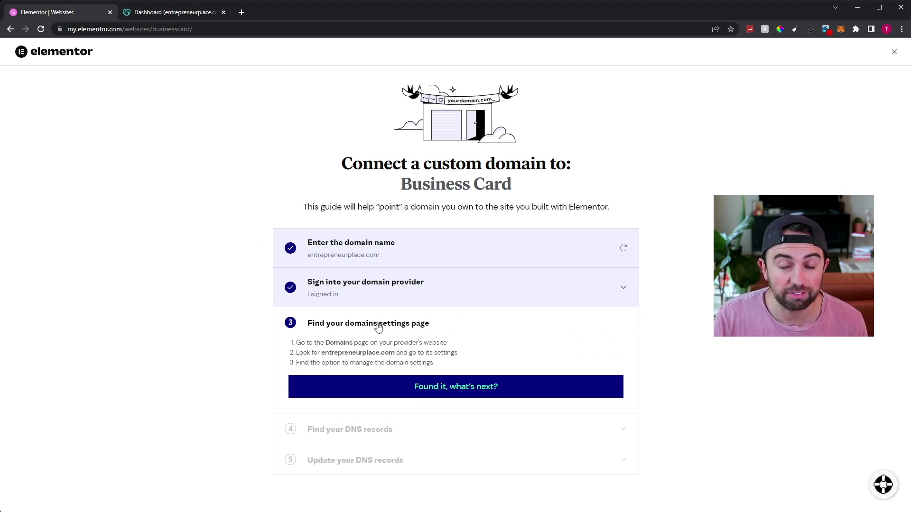
# Open entrepreneurplace.com's domain settings in GoDaddy and mark that guide step as found.
pyautogui.hotkey('ctrl', 'Tab')
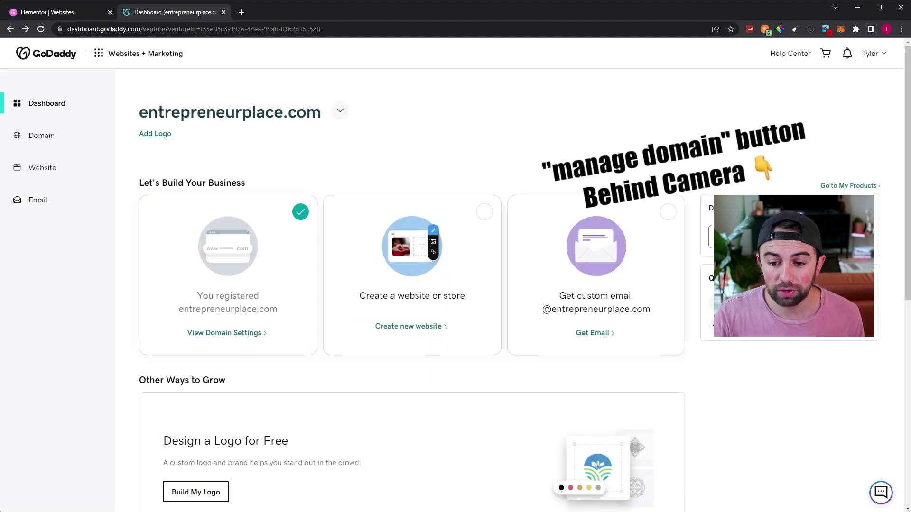
pyautogui.click(790, 236)
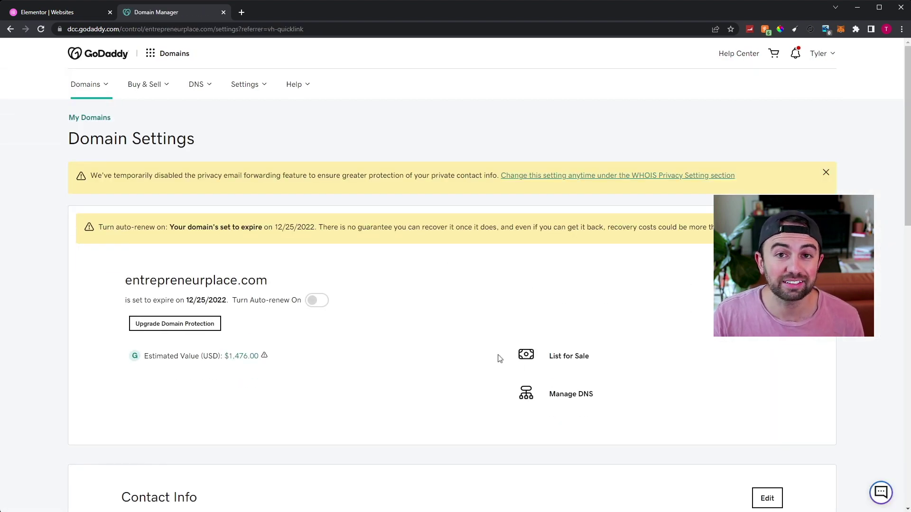
pyautogui.click(61, 12)
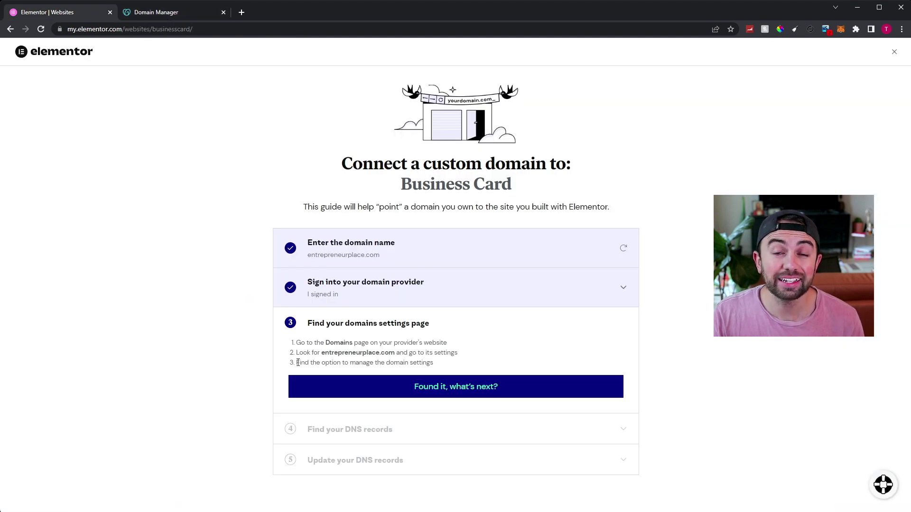
pyautogui.moveTo(297, 362); pyautogui.dragTo(445, 366)
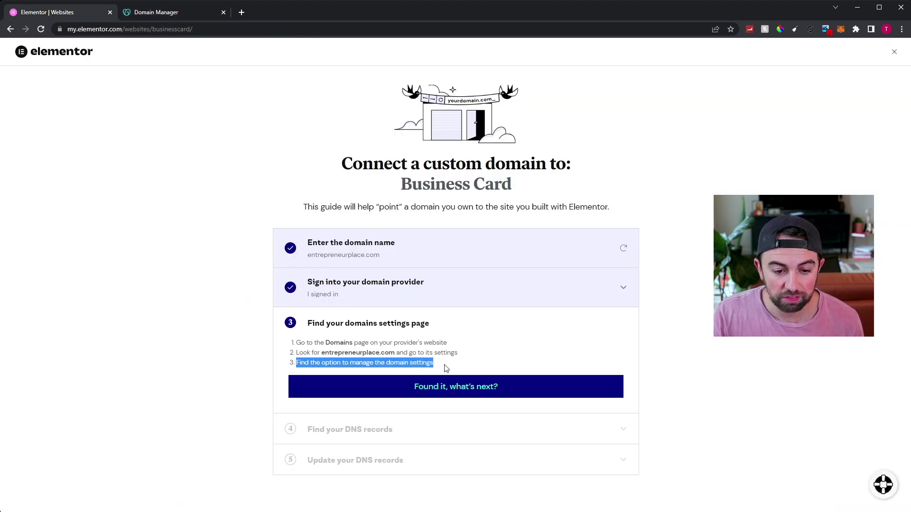
pyautogui.click(500, 368)
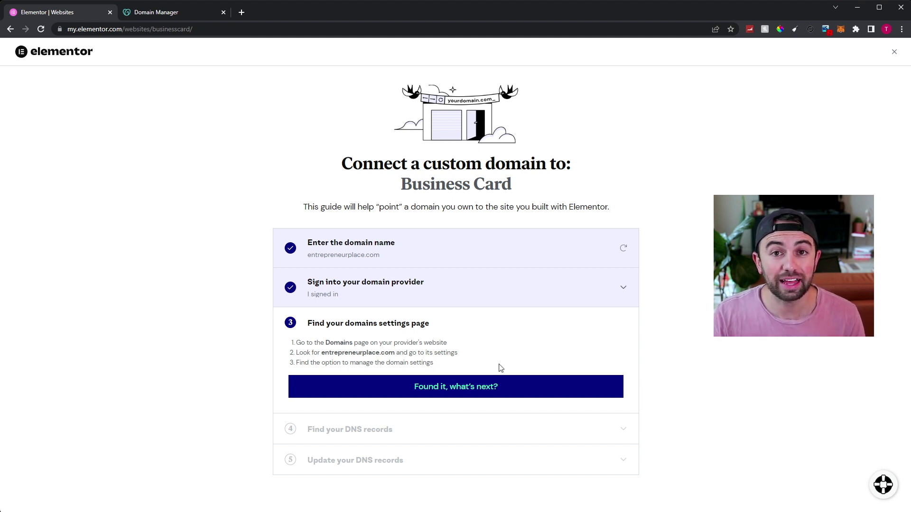
pyautogui.click(503, 387)
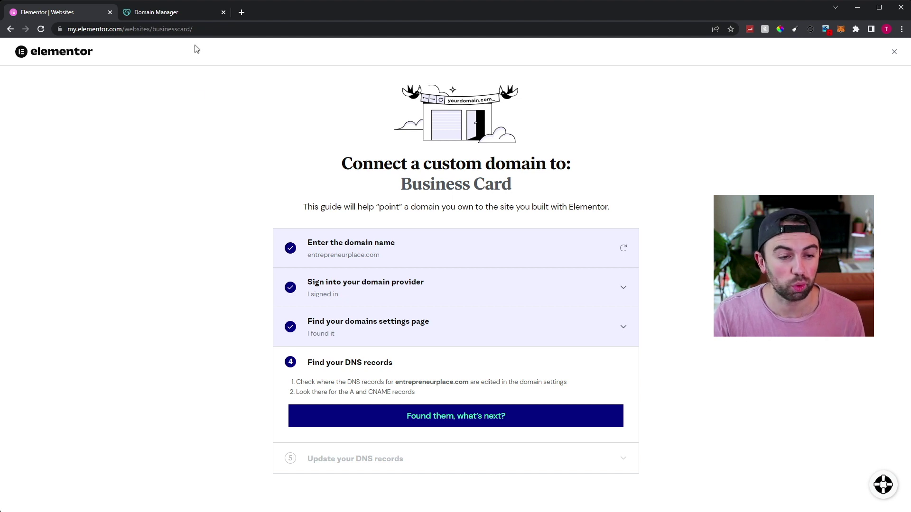
# Switch to GoDaddy's domain settings for entrepreneurplace.com while the guide waits at step 4.
pyautogui.click(175, 17)
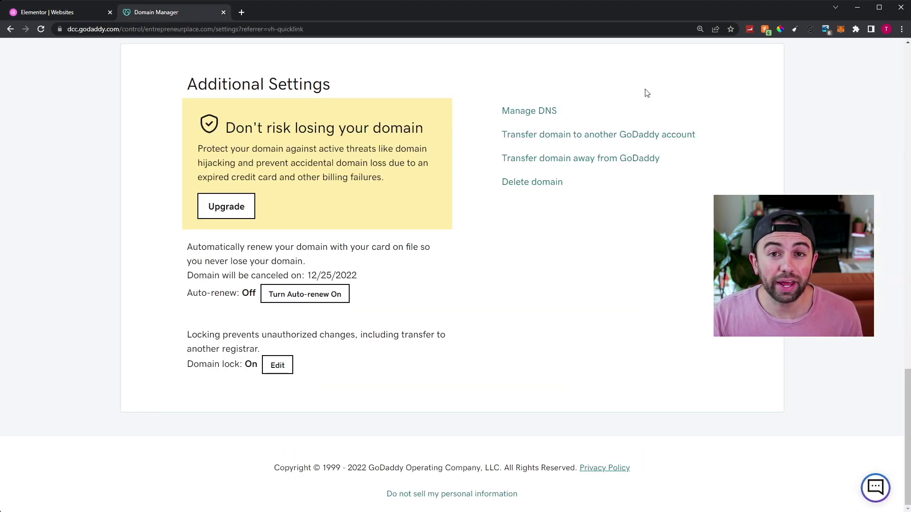
# Open entrepreneurplace.com's DNS records and review the parked A record and www CNAME.
pyautogui.click(550, 113)
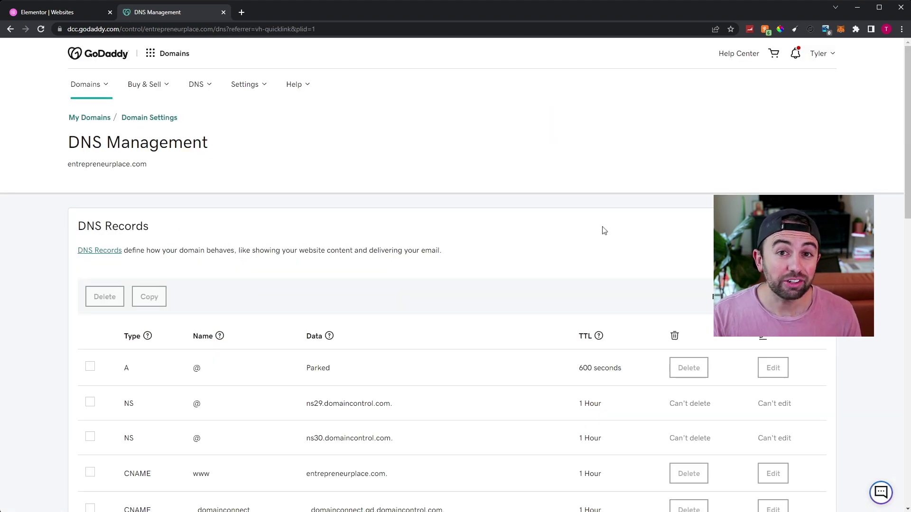
pyautogui.moveTo(167, 229); pyautogui.dragTo(76, 227)
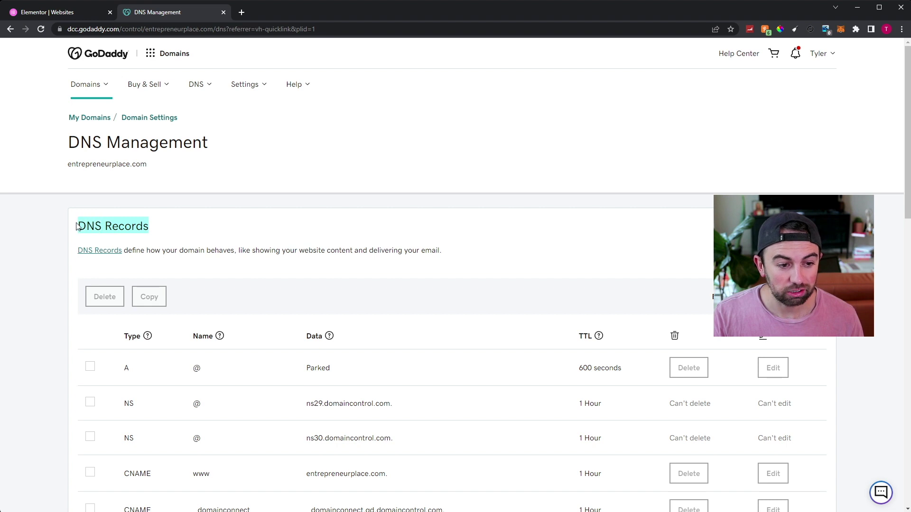
pyautogui.click(151, 231)
pyautogui.scroll(-1, 347, 255)
pyautogui.scroll(-2, 348, 254)
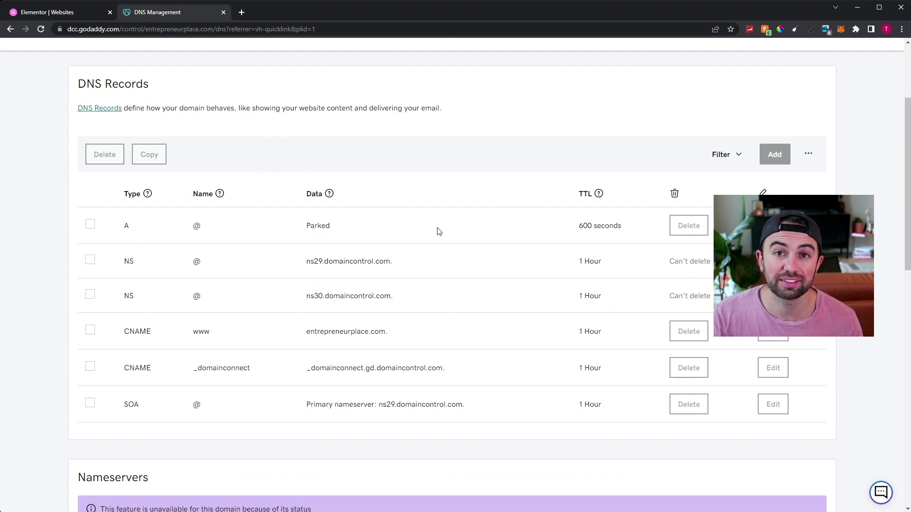
pyautogui.scroll(1, 711, 227)
pyautogui.scroll(2, 711, 227)
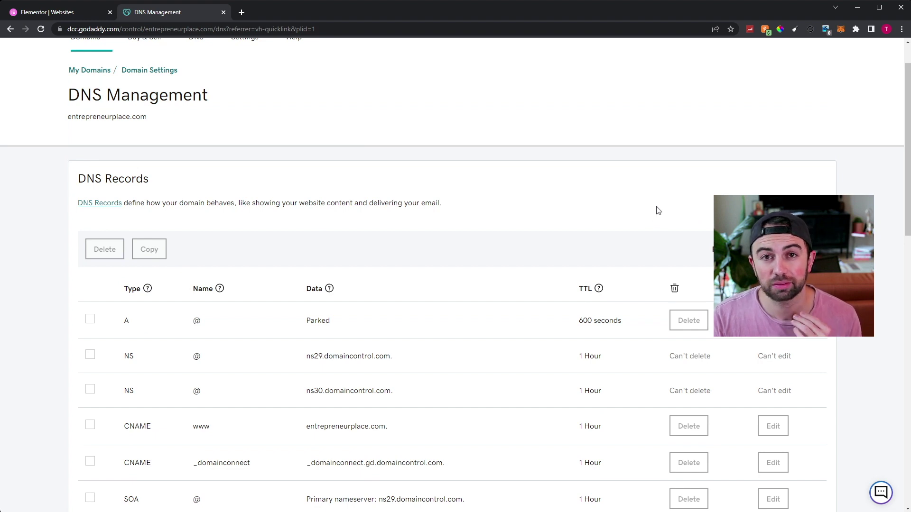
pyautogui.click(81, 13)
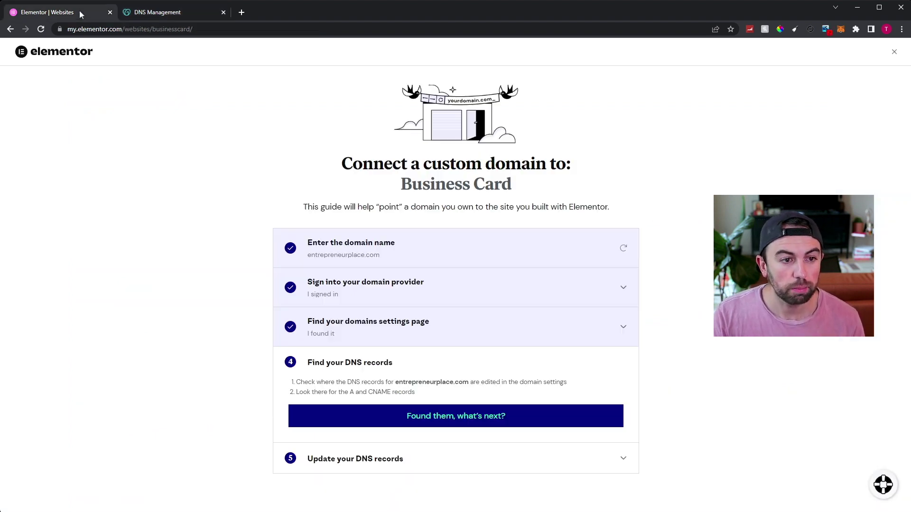
# Advance to step 5 and select the A record value 162.159.137.9 for copying.
pyautogui.click(515, 416)
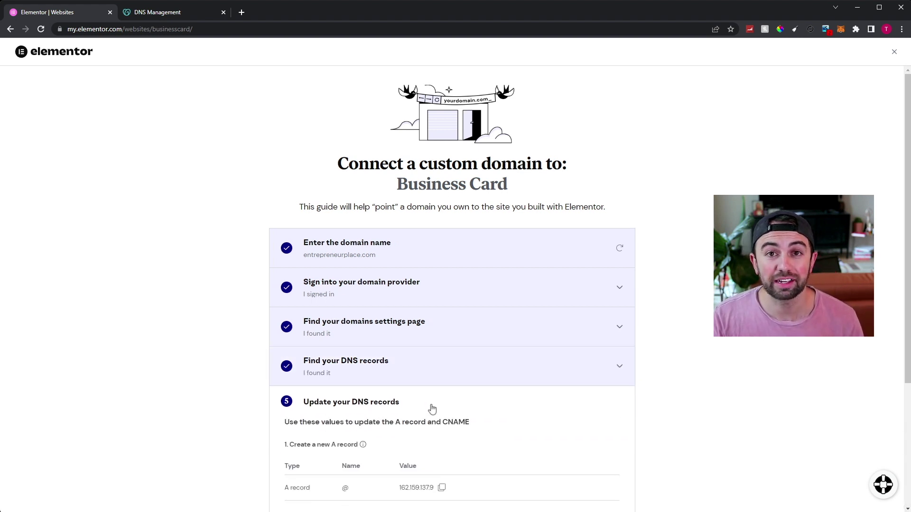
pyautogui.scroll(-4, 431, 409)
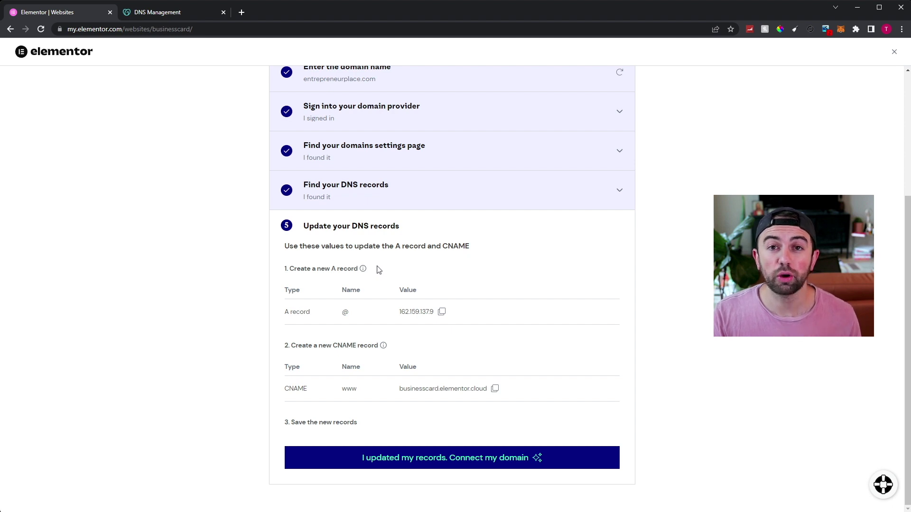
pyautogui.moveTo(363, 269)
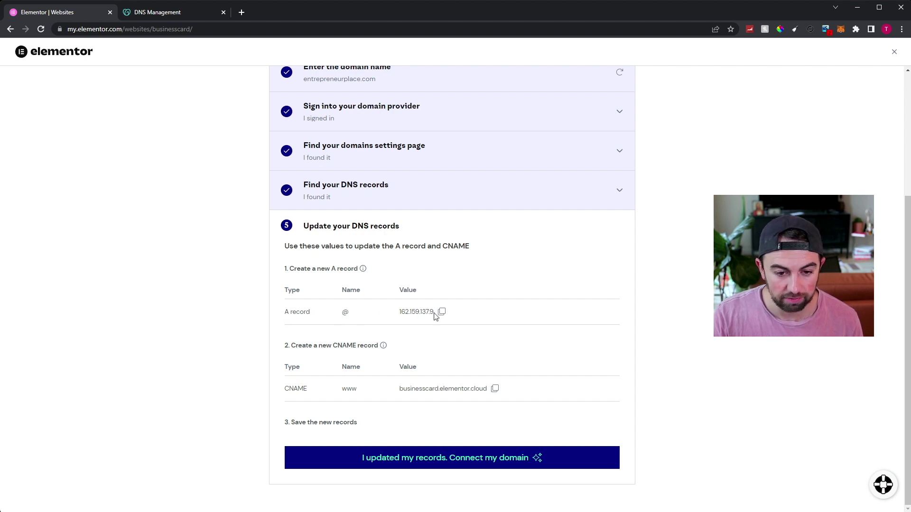
pyautogui.moveTo(436, 316); pyautogui.dragTo(400, 314)
pyautogui.hotkey('ctrl', 'c')
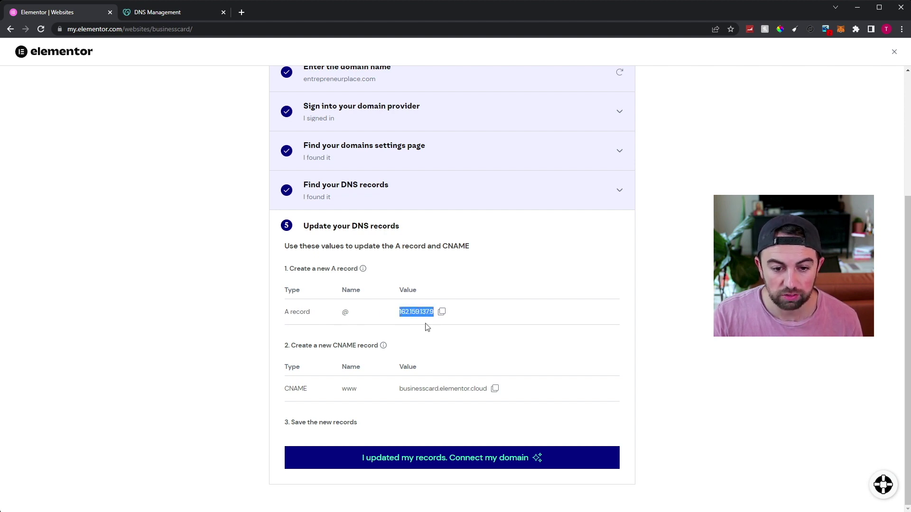
# Change GoDaddy's @ A record value from Parked to 162.159.137.9 and save it.
pyautogui.click(159, 12)
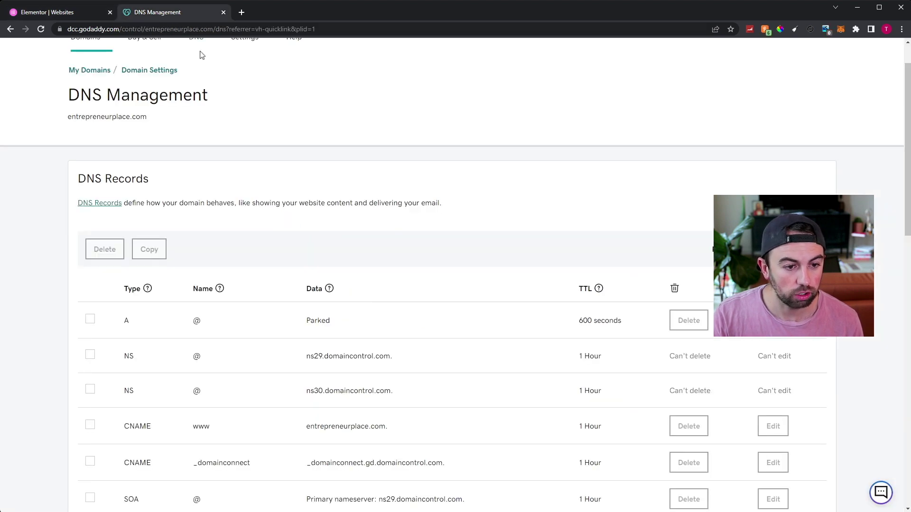
pyautogui.scroll(-2, 254, 260)
pyautogui.scroll(1, 281, 266)
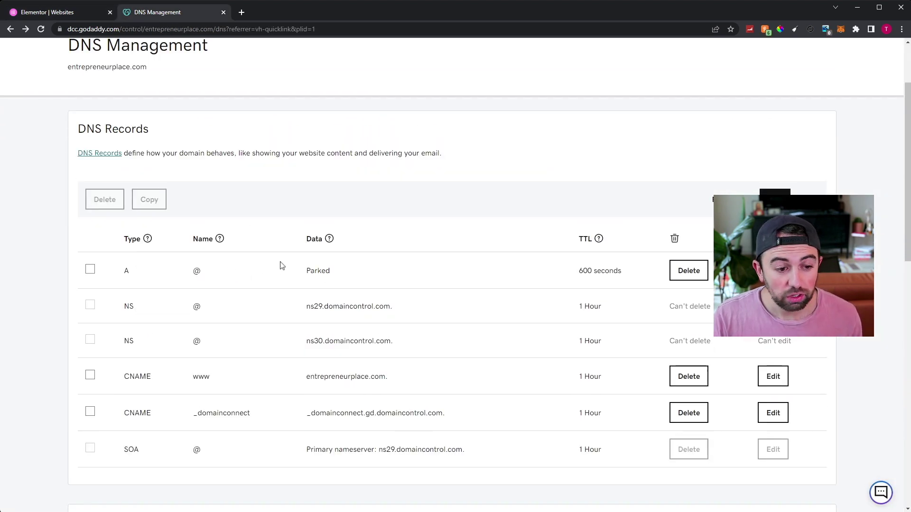
pyautogui.moveTo(114, 268); pyautogui.dragTo(145, 272)
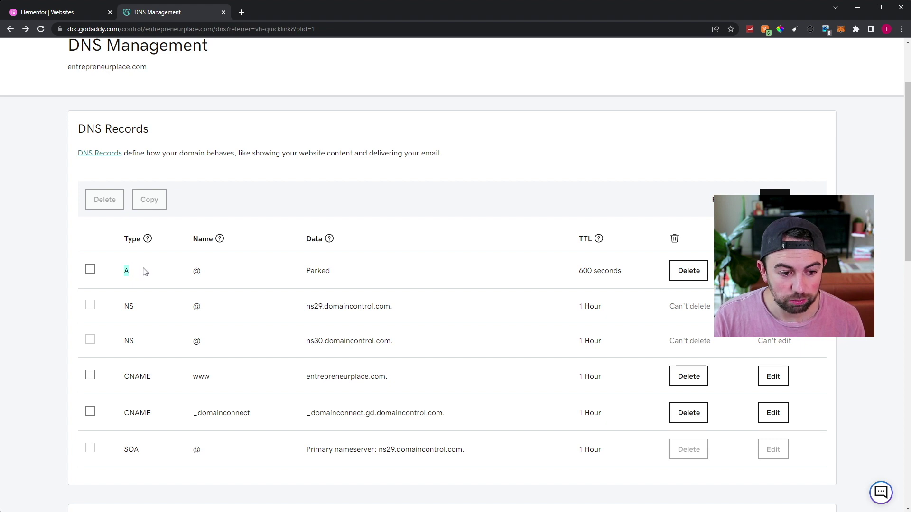
pyautogui.click(142, 277)
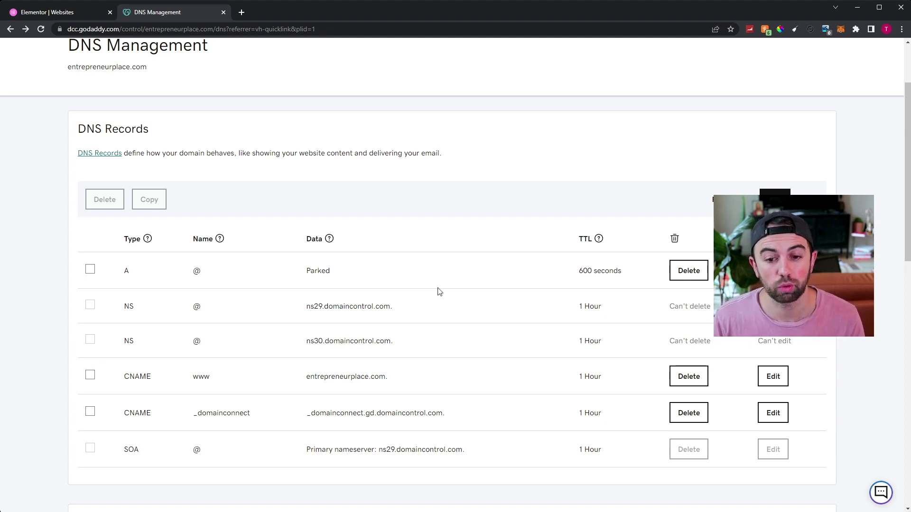
pyautogui.click(773, 270)
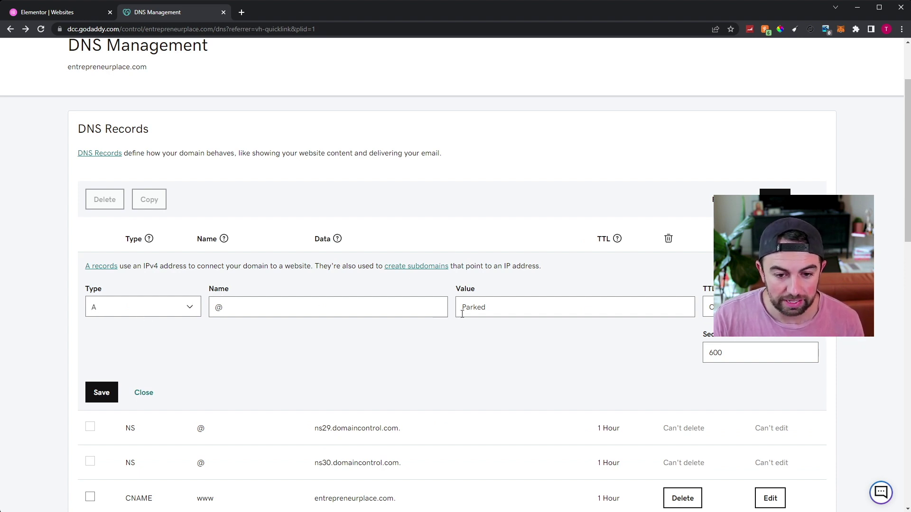
pyautogui.moveTo(535, 305); pyautogui.dragTo(454, 306)
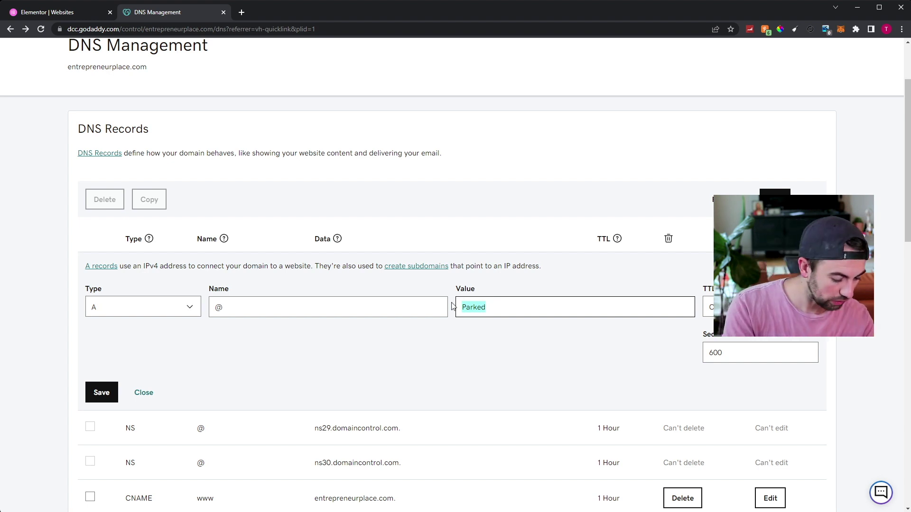
pyautogui.hotkey('ctrl', 'v')
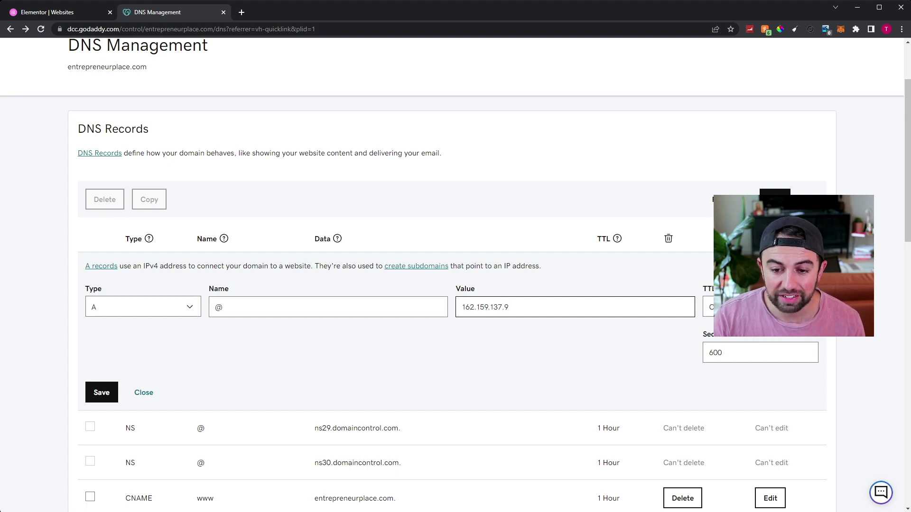
pyautogui.click(102, 394)
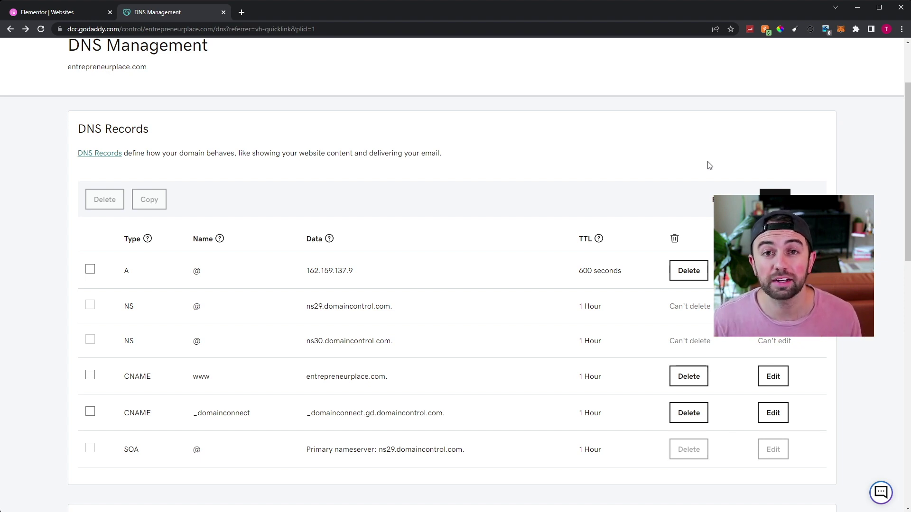
pyautogui.hotkey('ctrl', 'shift', 'Tab')
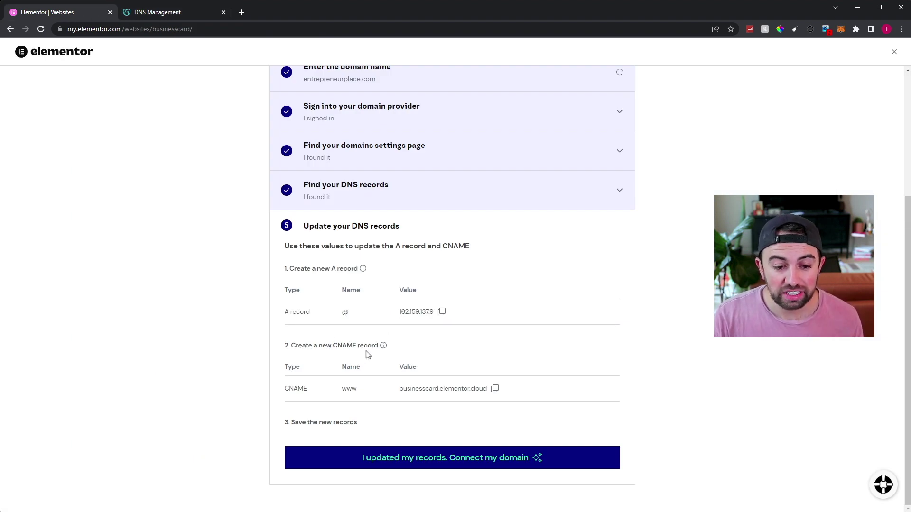
# Copy the CNAME value businesscard.elementor.cloud from Elementor's step 5 and return to GoDaddy.
pyautogui.moveTo(383, 347)
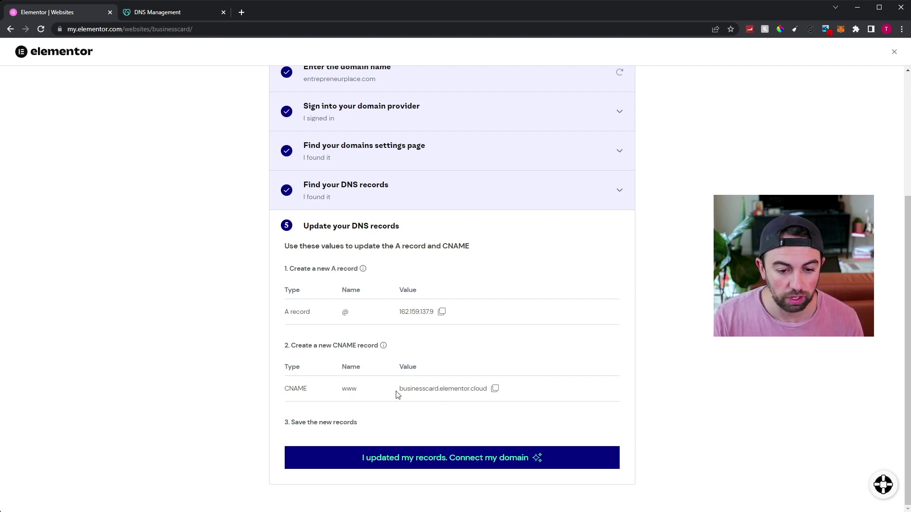
pyautogui.moveTo(398, 389); pyautogui.dragTo(490, 394)
pyautogui.hotkey('ctrl', 'c')
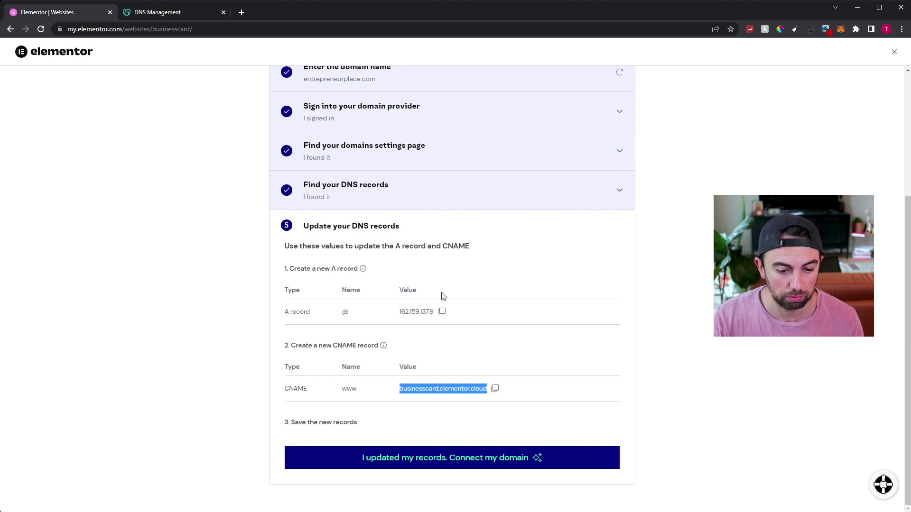
pyautogui.click(180, 11)
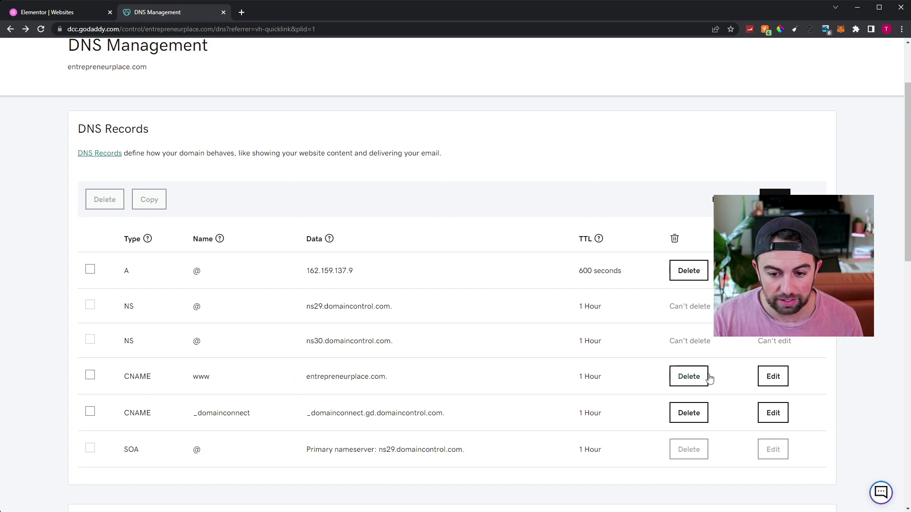
# Replace the www CNAME value with businesscard.elementor.cloud, save, and delete the _domainconnect record.
pyautogui.click(778, 378)
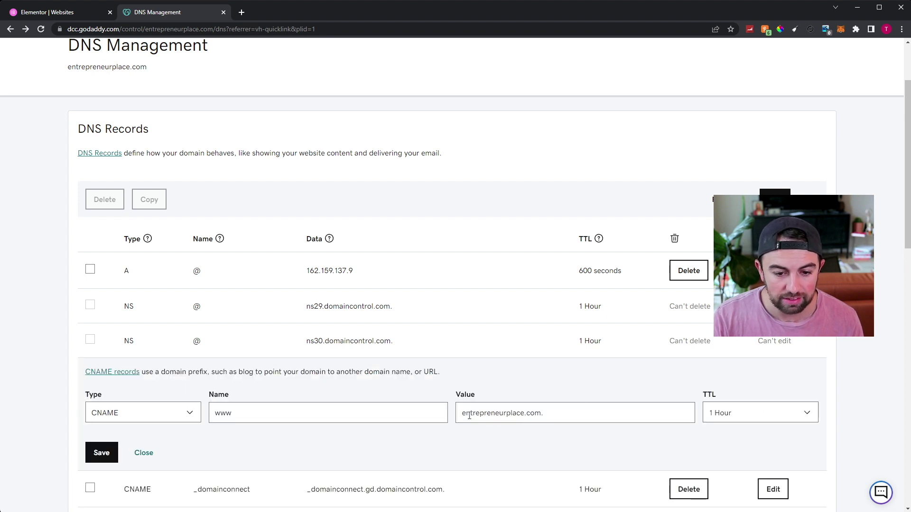
pyautogui.moveTo(462, 414); pyautogui.dragTo(553, 414)
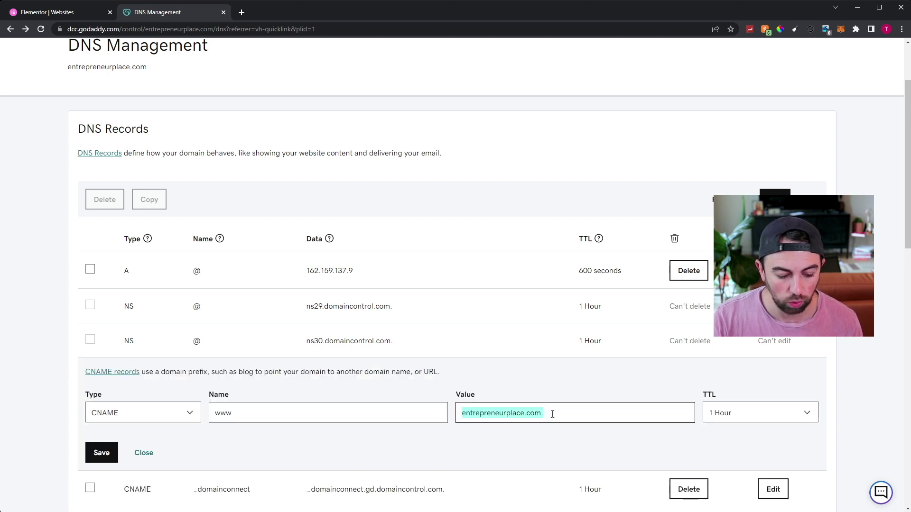
pyautogui.hotkey('ctrl', 'v')
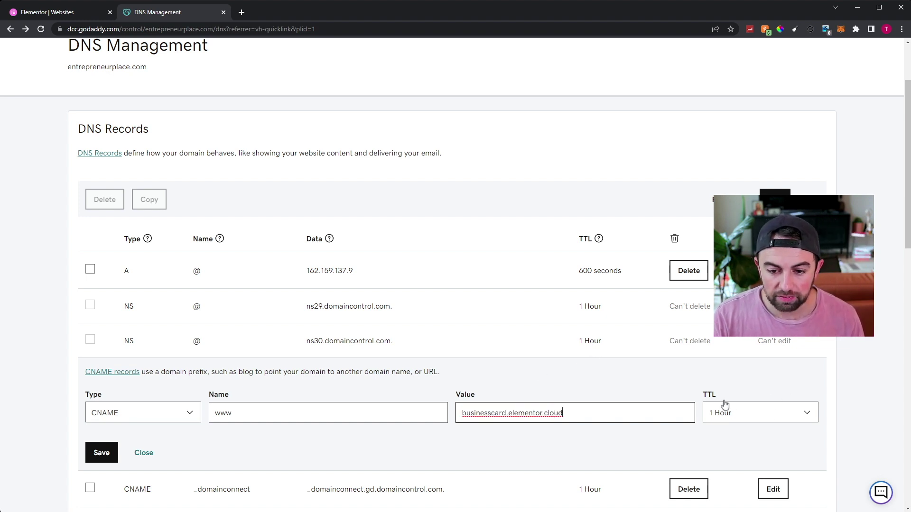
pyautogui.click(100, 454)
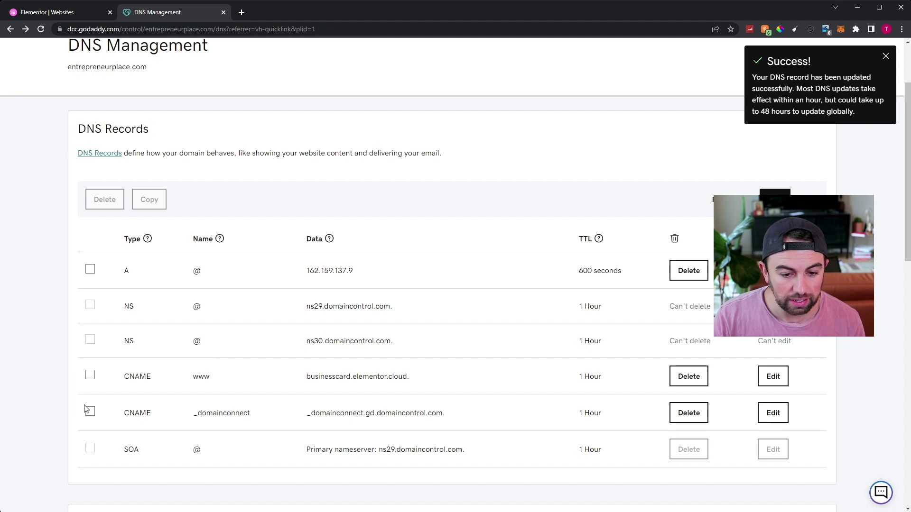
pyautogui.click(676, 416)
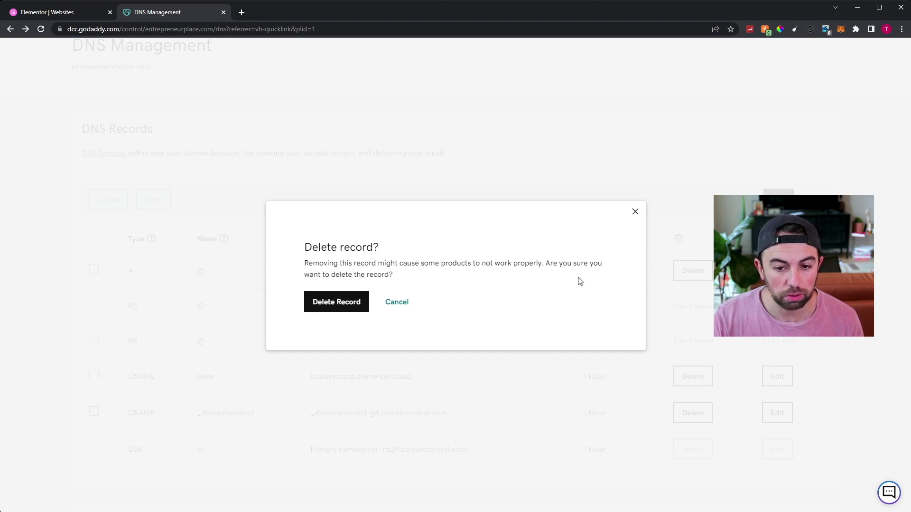
pyautogui.click(361, 296)
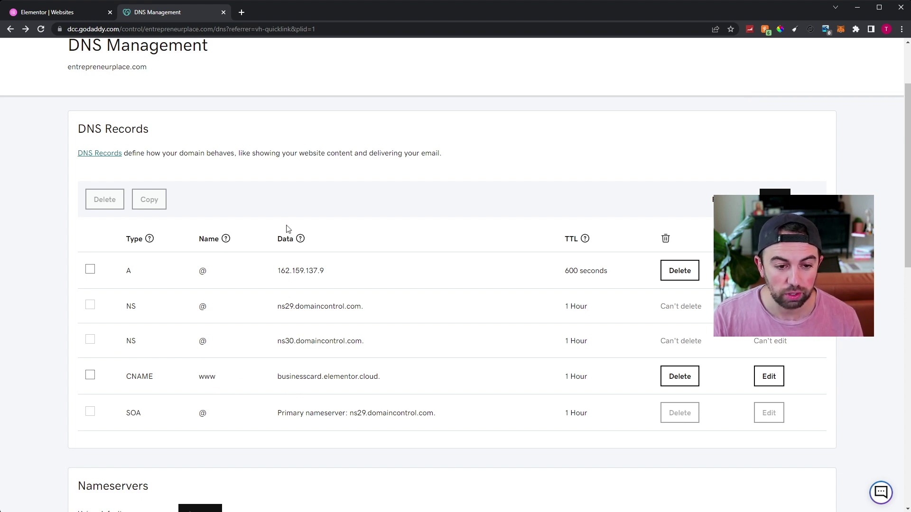
# Double-check the saved A and CNAME records in GoDaddy, then confirm the records are updated in Elementor.
pyautogui.click(80, 14)
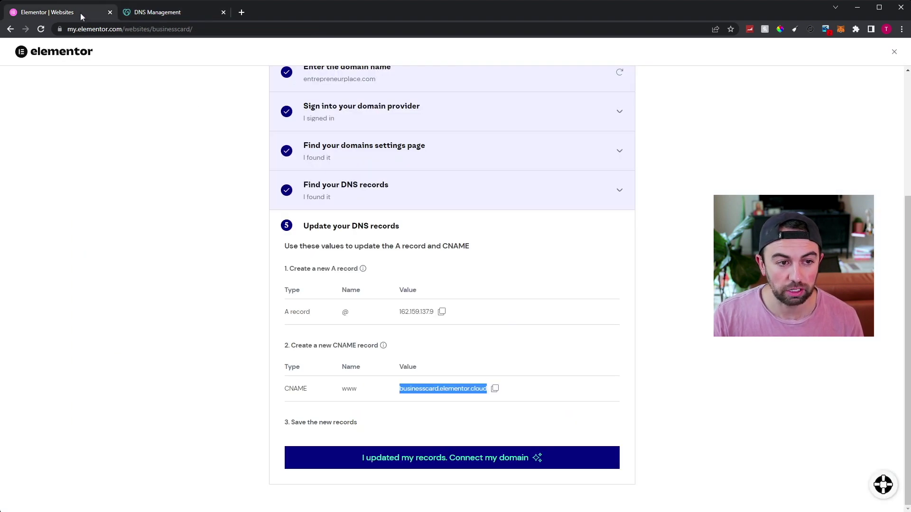
pyautogui.click(416, 323)
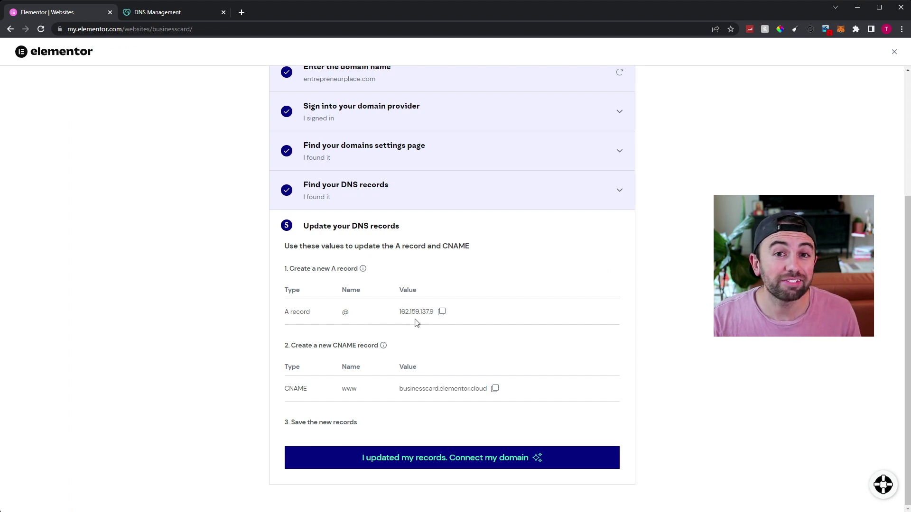
pyautogui.click(175, 14)
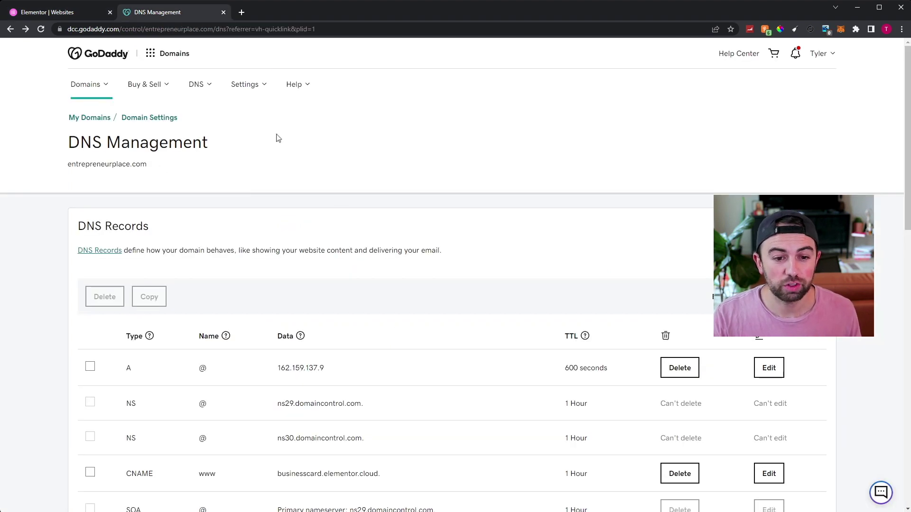
pyautogui.scroll(-3, 551, 229)
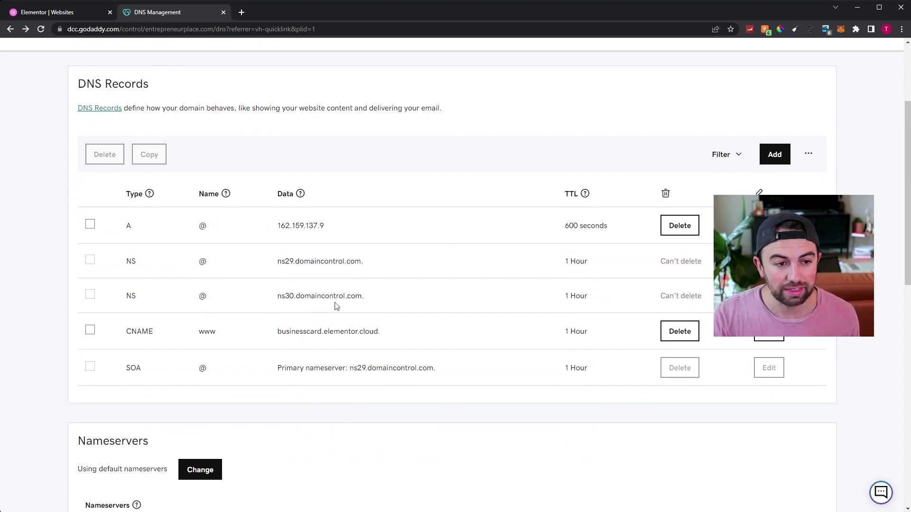
pyautogui.scroll(2, 445, 162)
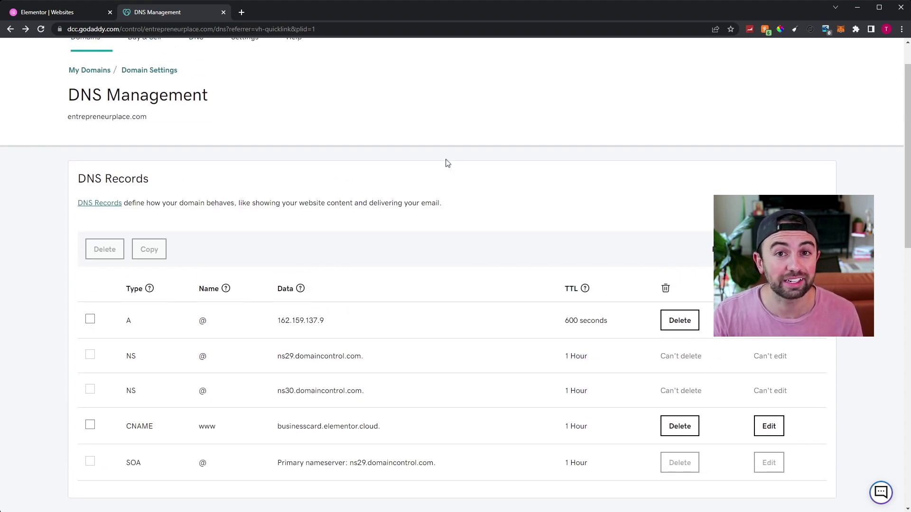
pyautogui.hotkey('ctrl', 'shift', 'Tab')
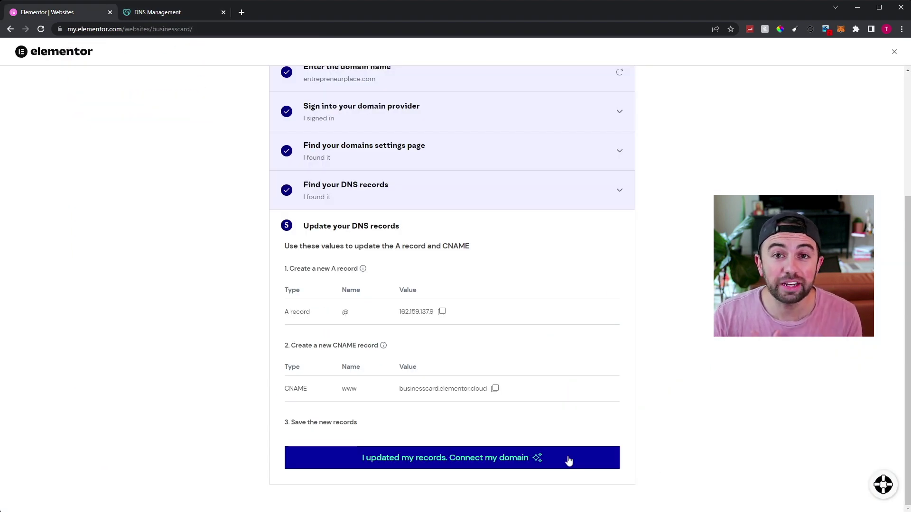
pyautogui.click(569, 459)
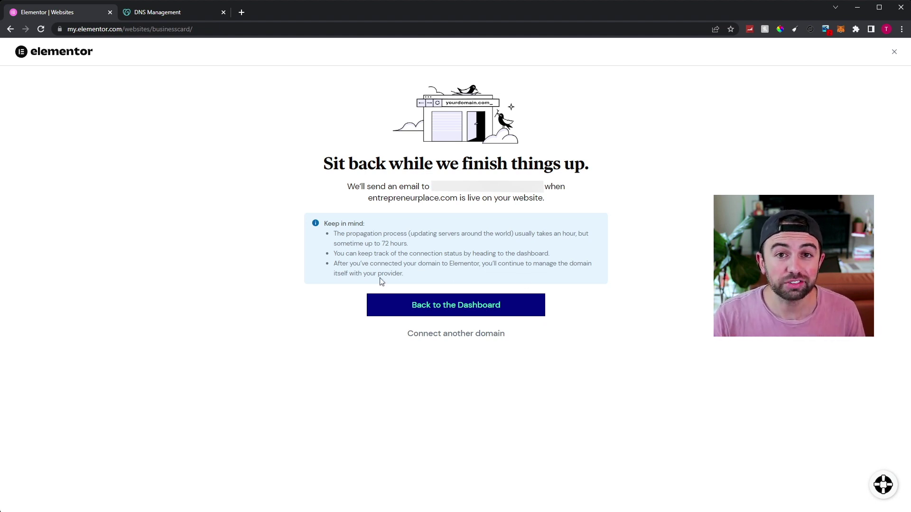
# Review the DNS propagation-time note, then open a new Chrome Incognito window.
pyautogui.moveTo(432, 244); pyautogui.dragTo(332, 232)
pyautogui.click(627, 238)
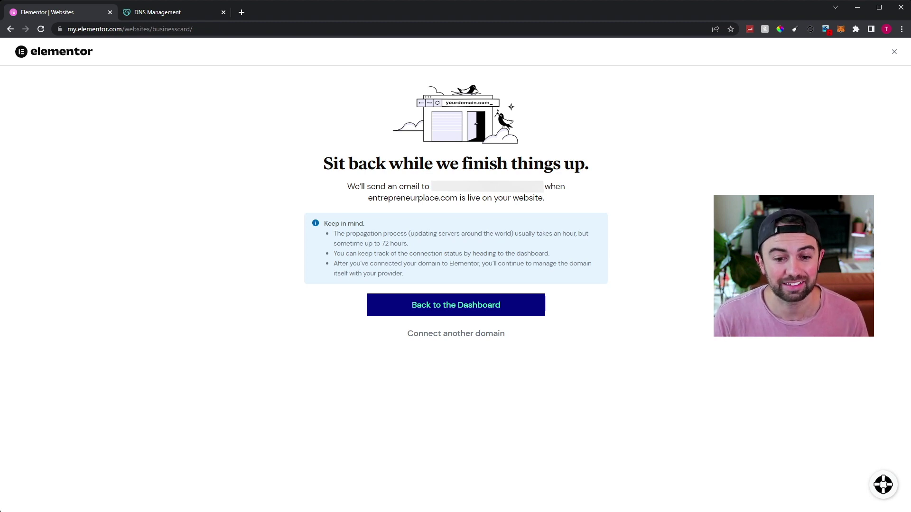
pyautogui.hotkey('ctrl', 'shift', 'n')
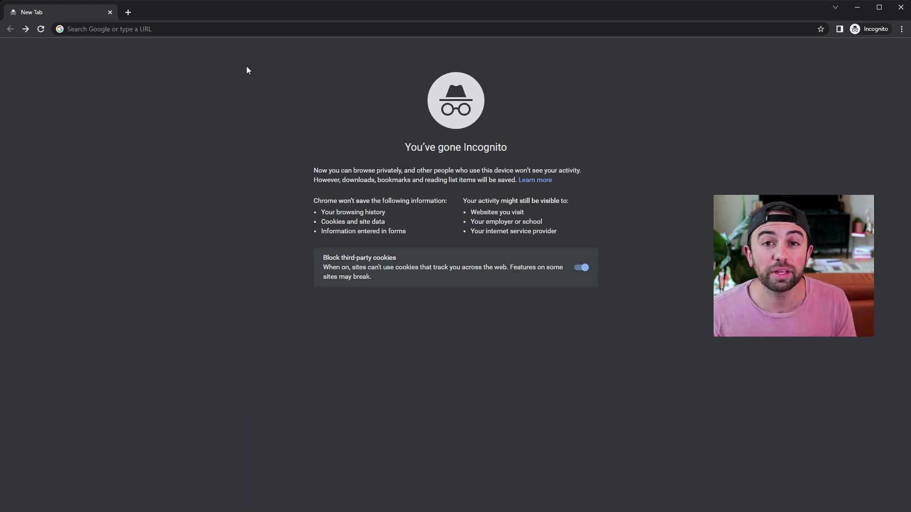
# Browse to entrepreneurplace.com in the incognito window to confirm the Business Card HELLO page loads.
pyautogui.click(217, 30)
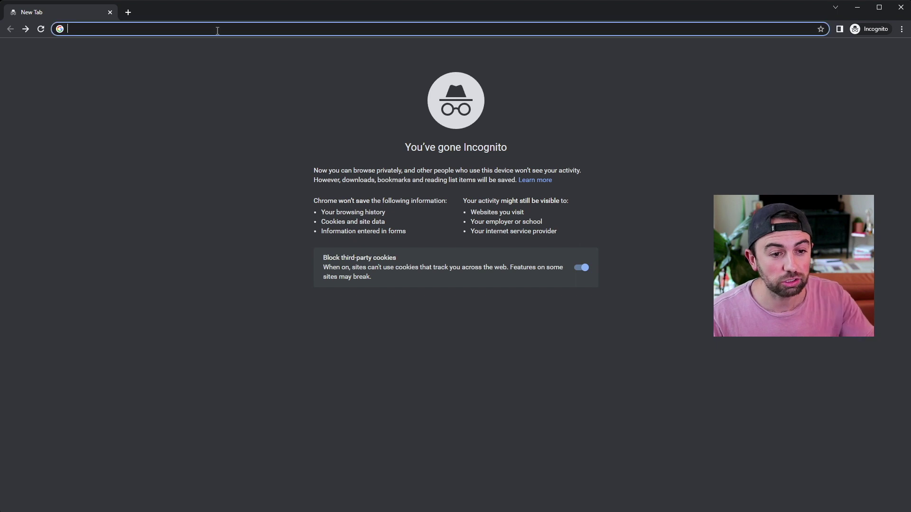
pyautogui.write('entrepreneurplace.com')
pyautogui.press('Return')
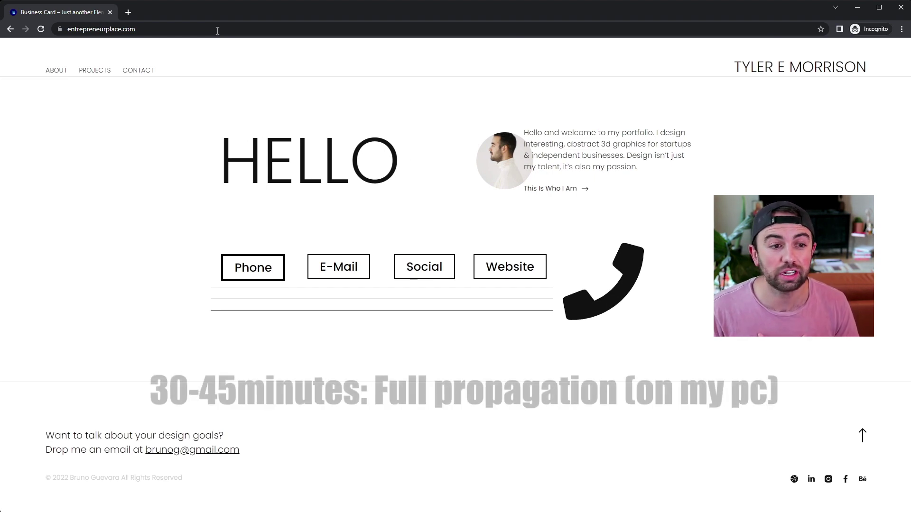
pyautogui.click(179, 29)
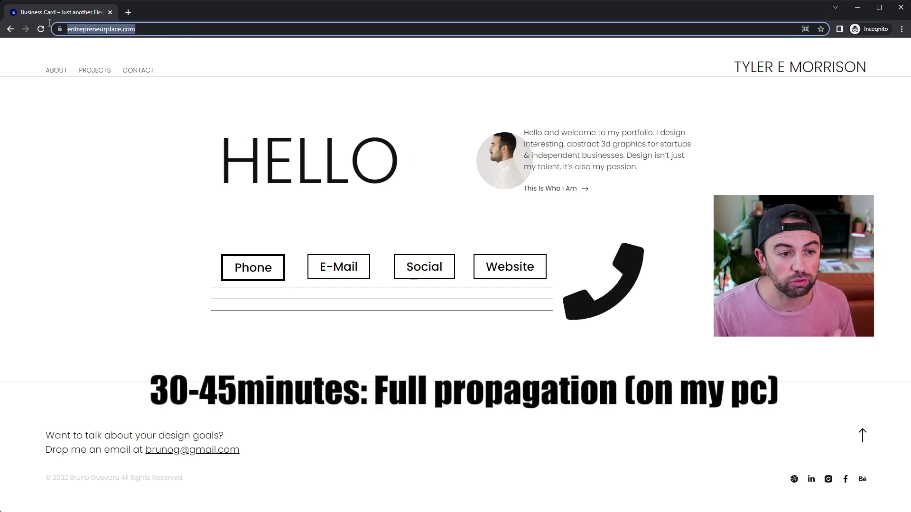